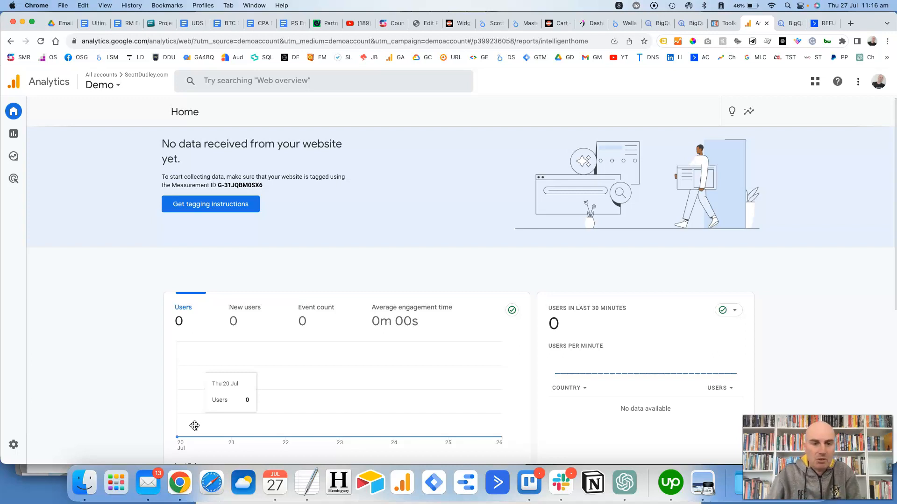
- Open the BigQuery links in the Demo property's admin settings and start creating a new link
mouse_move(6, 454)
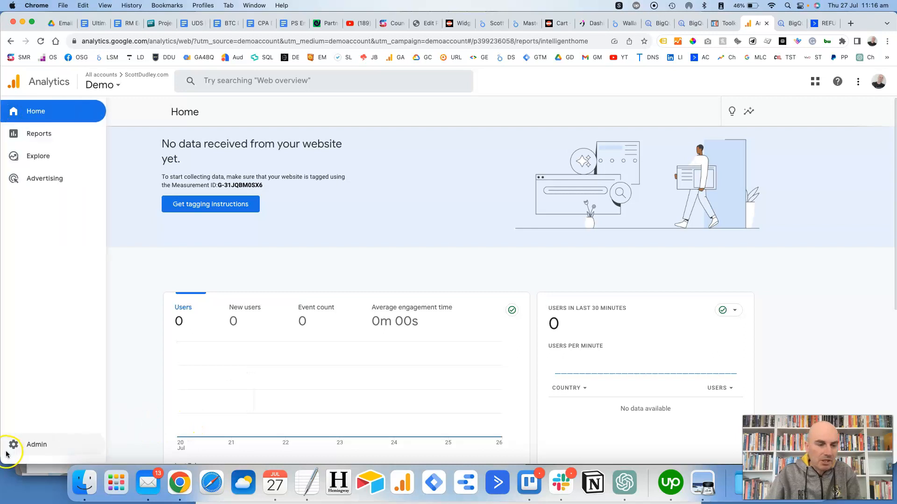
click(84, 448)
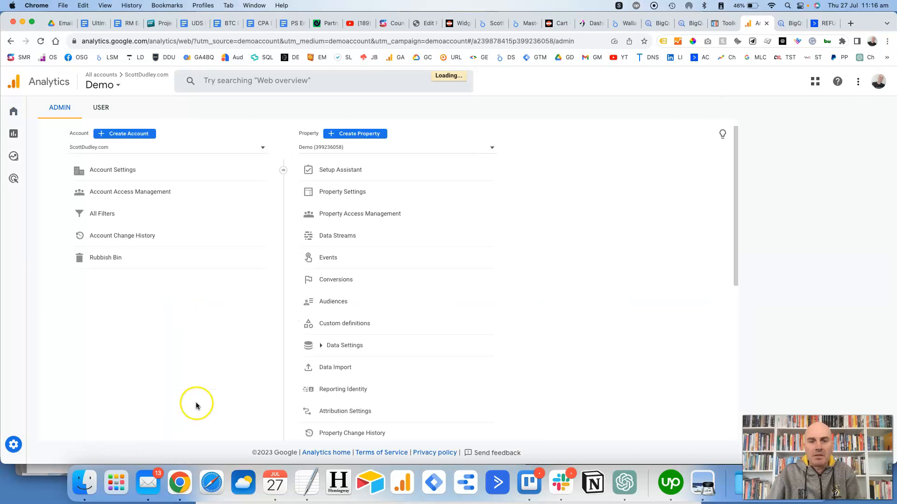
scroll(381, 334, down, 5)
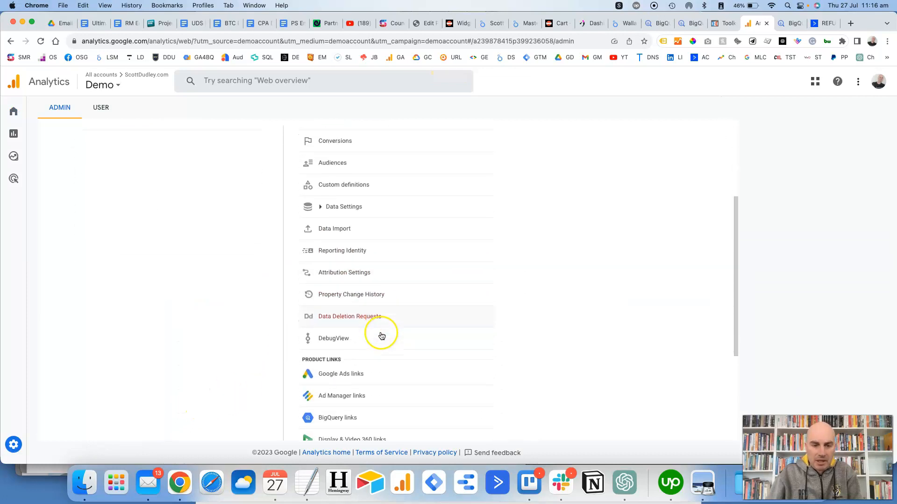
scroll(382, 336, down, 1)
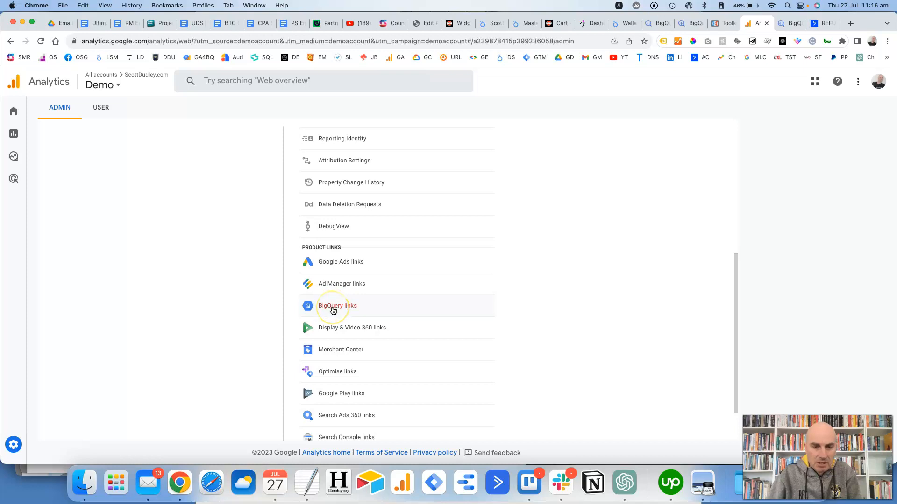
click(333, 309)
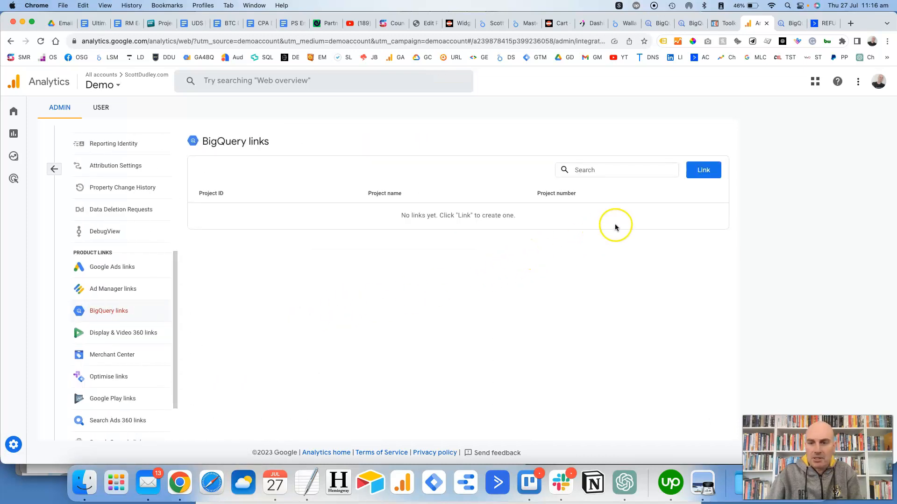
click(704, 171)
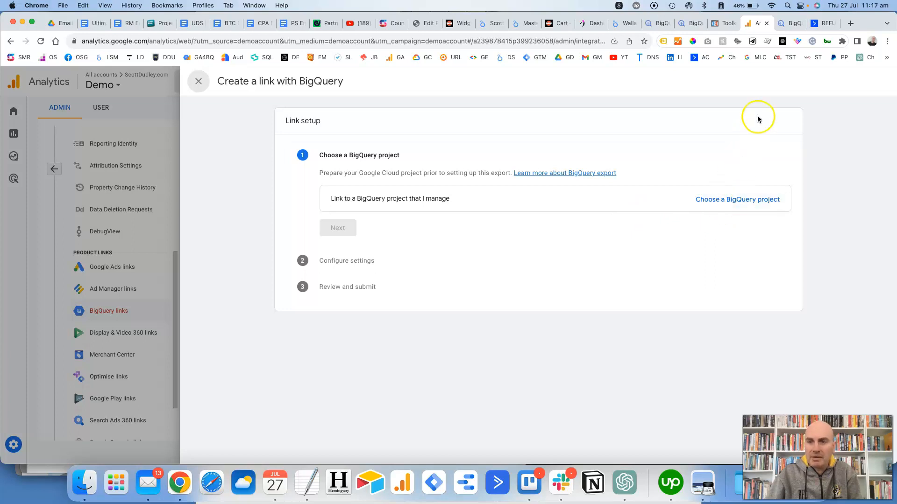
- Switch to the BigQuery console, view the project selector with its new project option, and close it without choosing a project
click(791, 24)
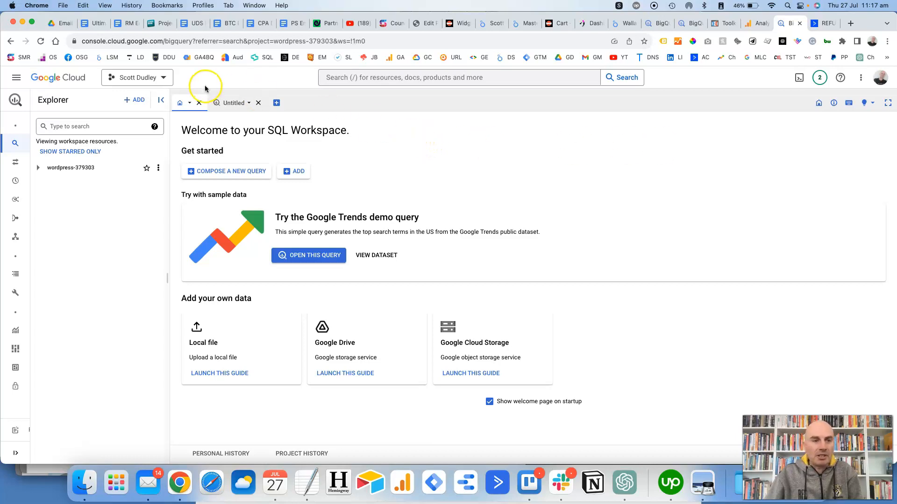
click(145, 81)
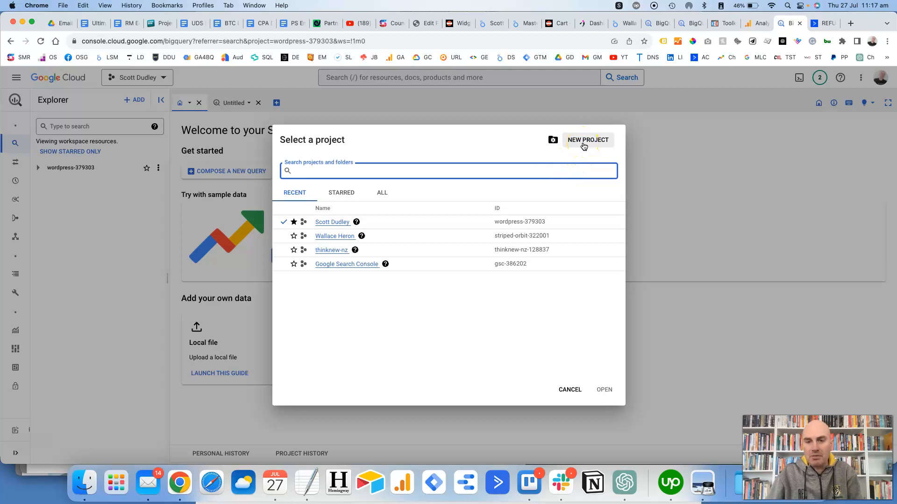
click(570, 390)
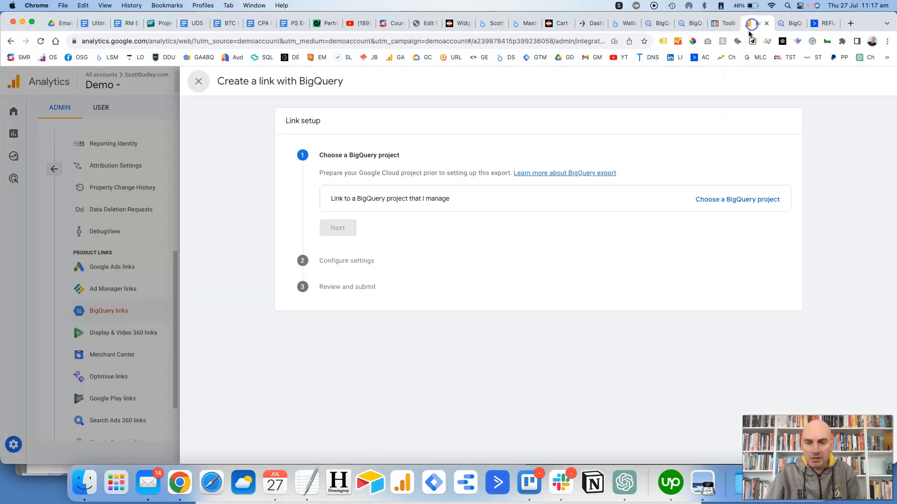
- Return to the Google Analytics link setup and choose the BigQuery project wordpress-379303 as the one to link
click(754, 23)
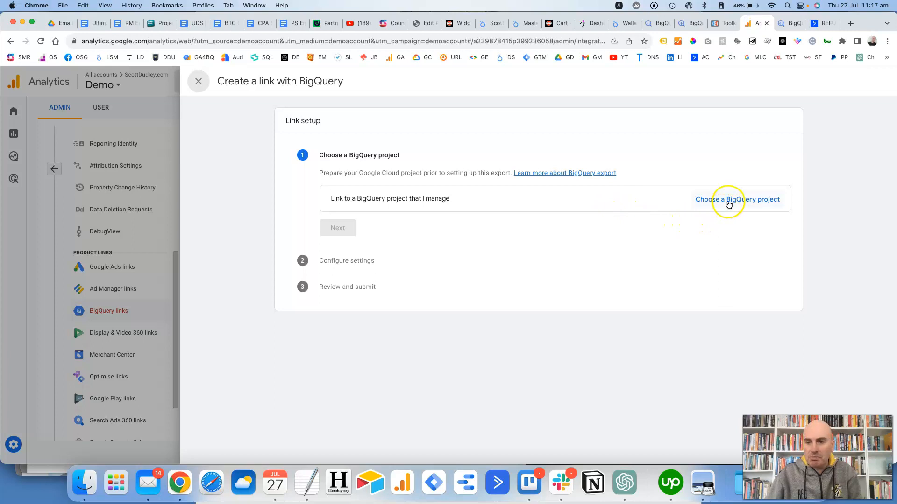
click(728, 203)
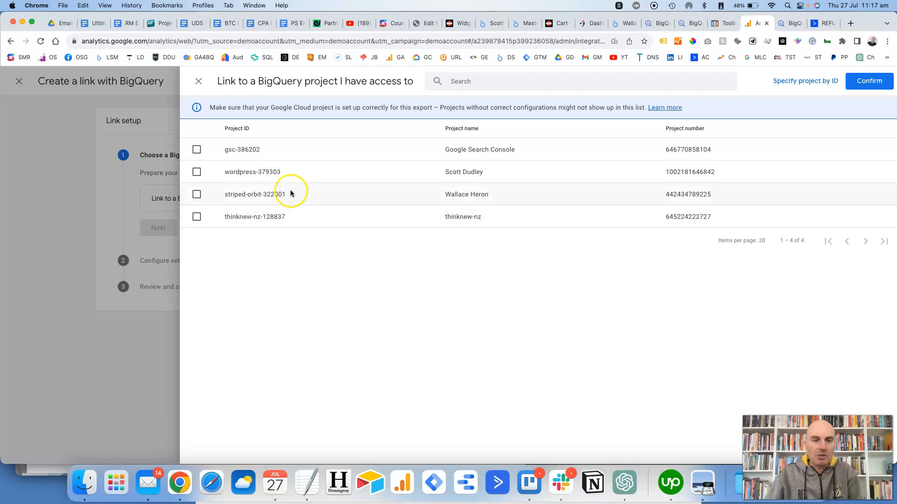
click(197, 172)
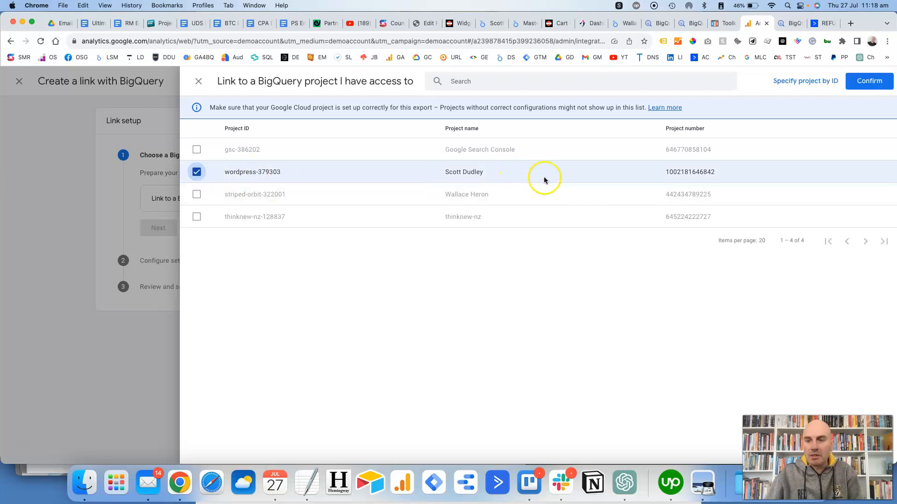
click(868, 82)
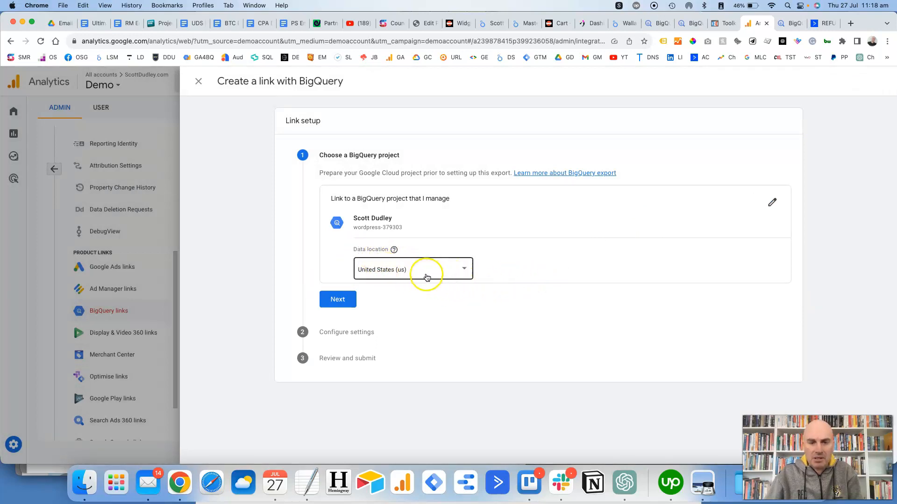
- Set the link's data location to australia-southeast2 and continue to the configuration settings
click(450, 273)
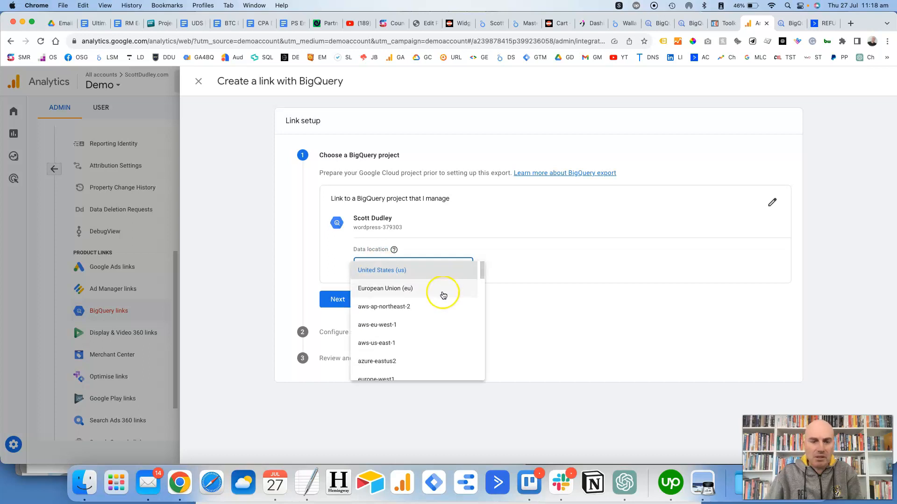
scroll(443, 306, down, 5)
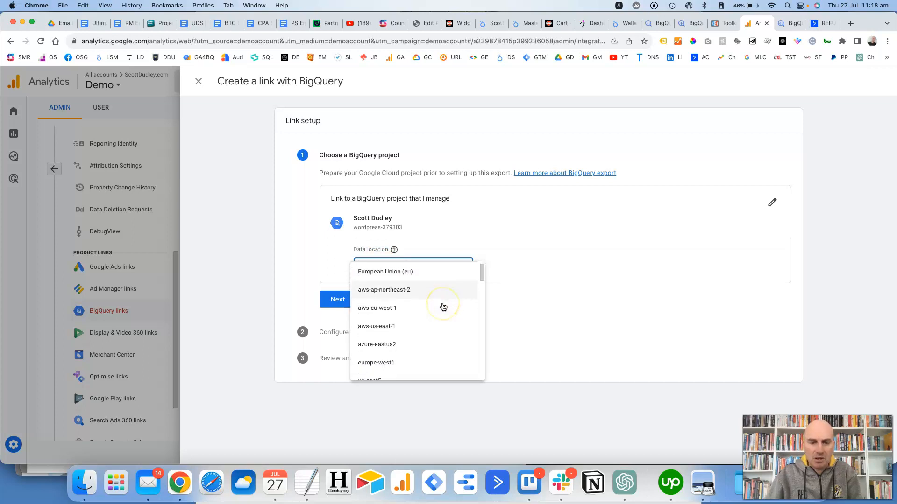
scroll(442, 306, down, 5)
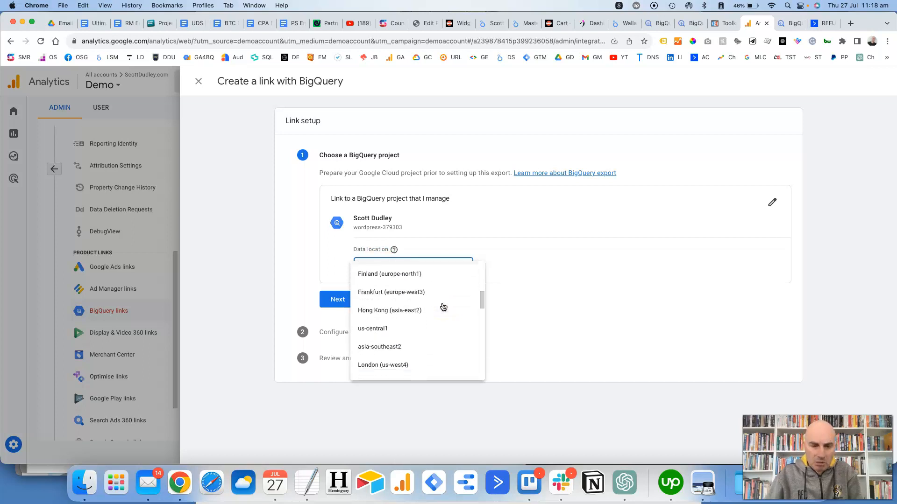
scroll(443, 307, down, 1)
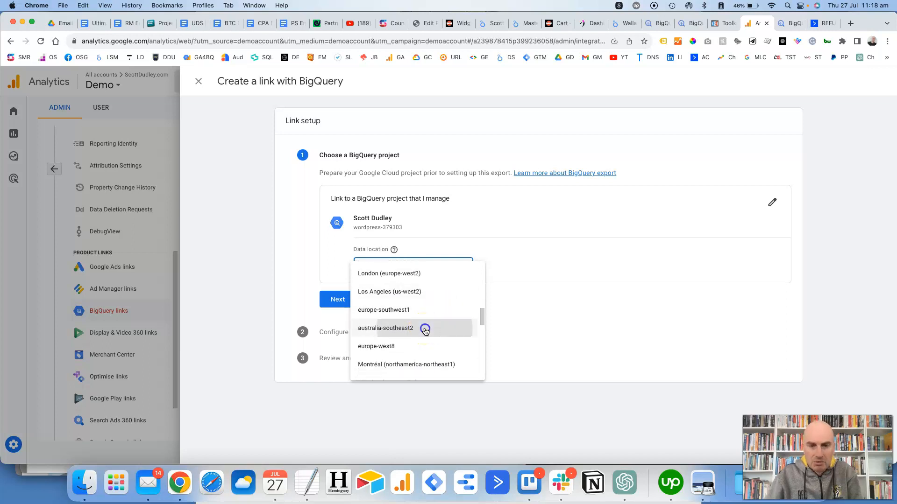
click(425, 330)
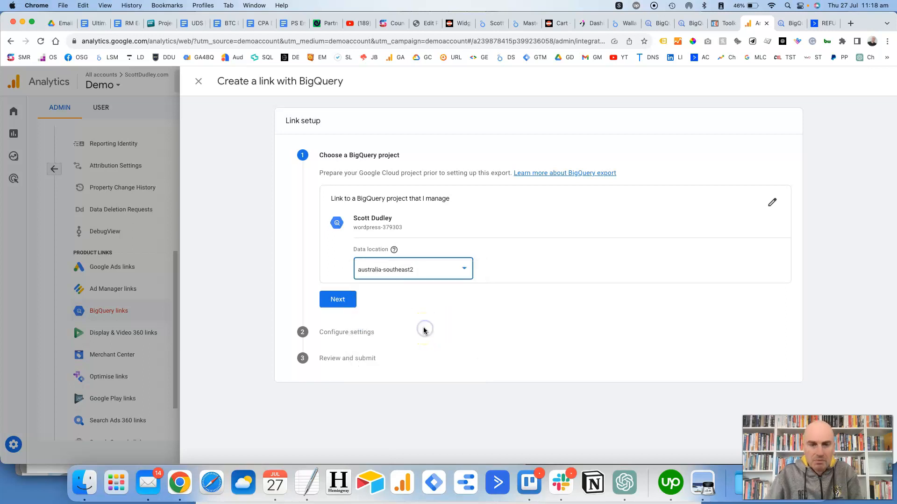
click(341, 301)
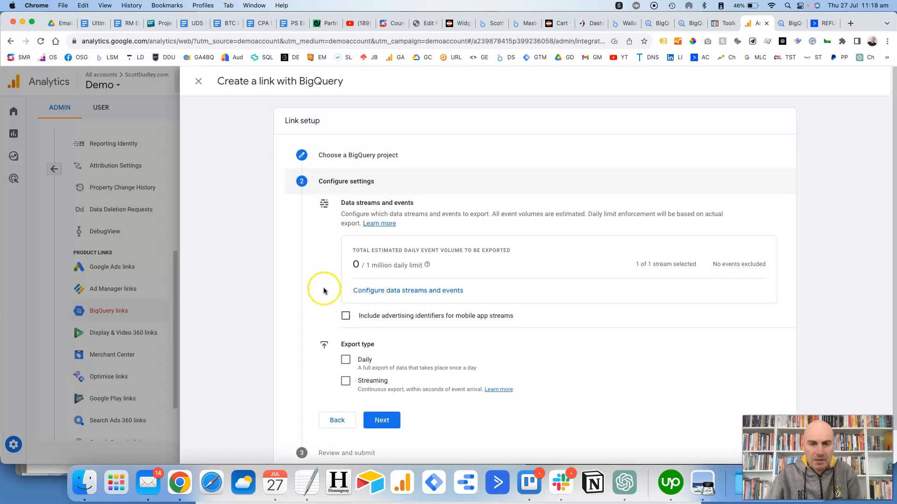
- Enable both the Daily and Streaming export types for the BigQuery link
scroll(325, 291, down, 1)
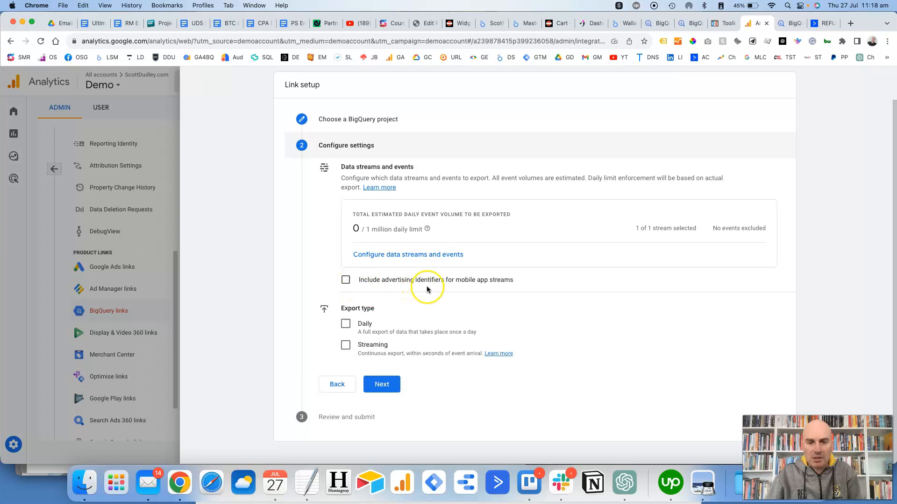
scroll(347, 285, up, 1)
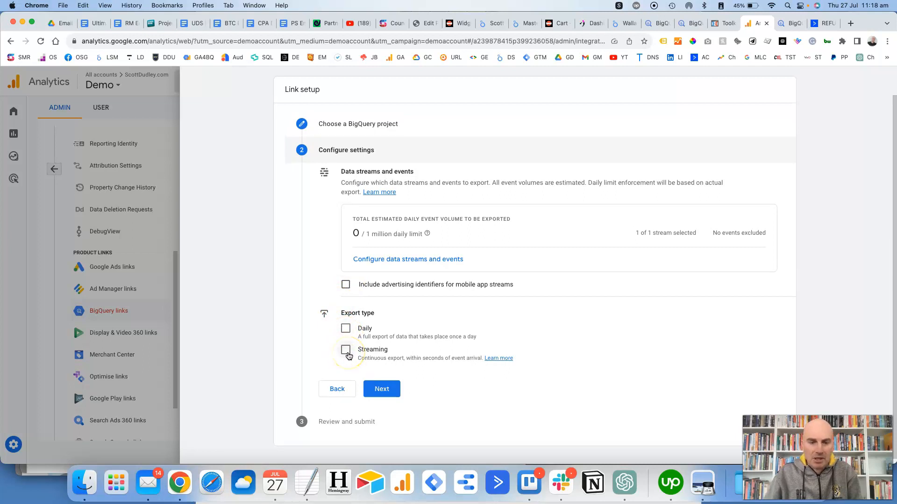
click(346, 328)
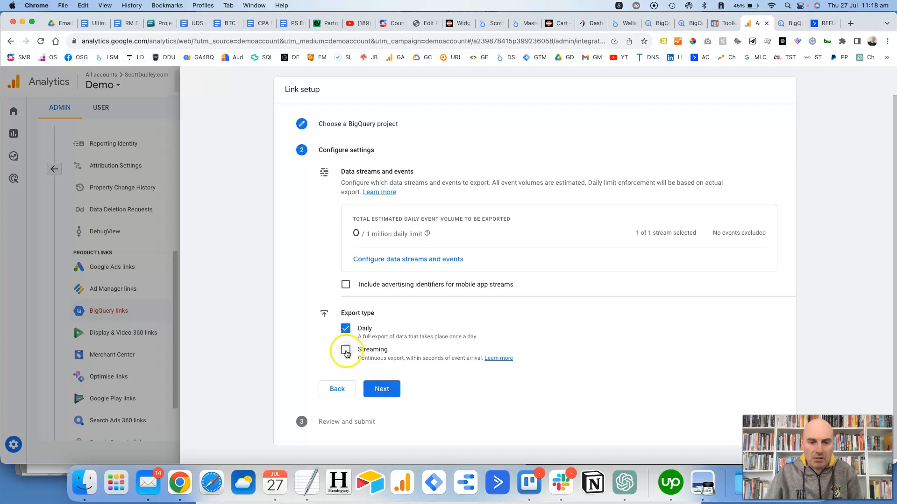
click(346, 352)
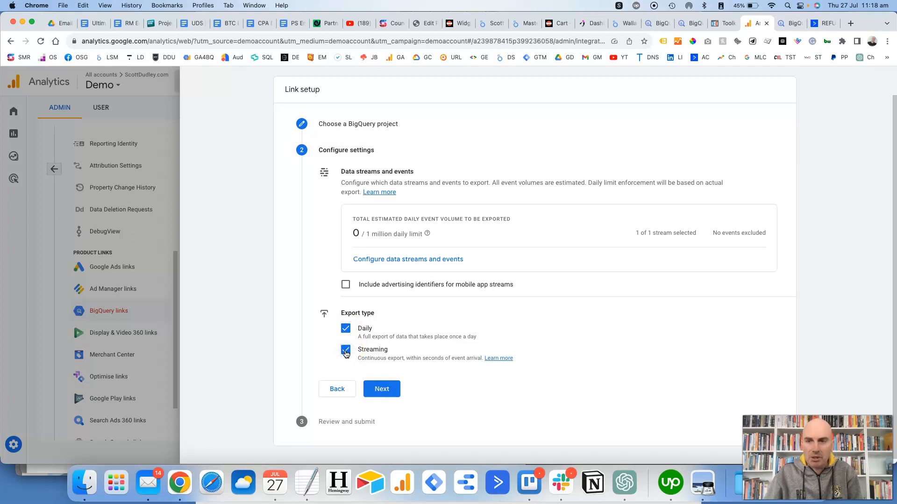
- Switch to the BigQuery console and expand the wordpress-379303 project and its analytics dataset to examine the events tables
click(785, 26)
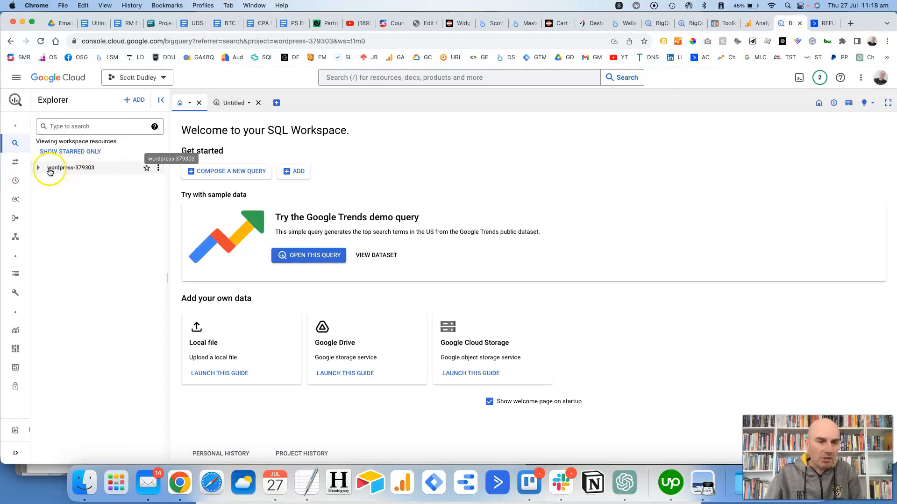
click(38, 168)
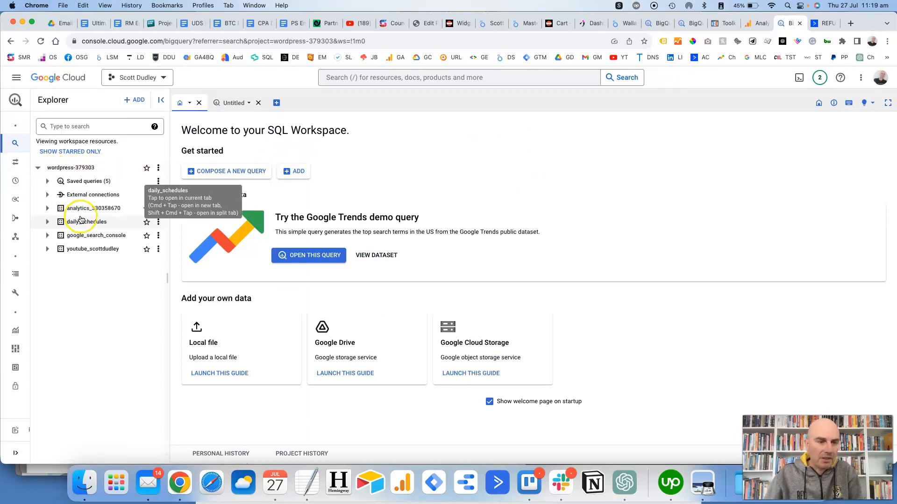
click(49, 211)
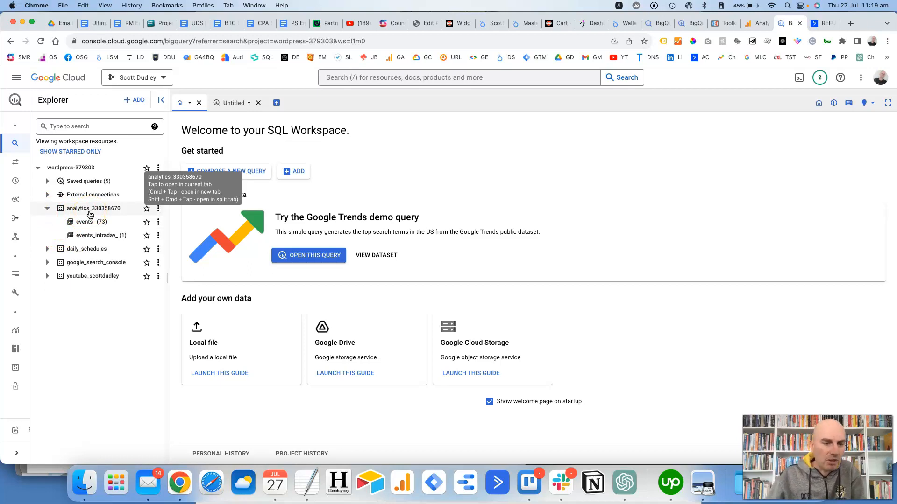
click(83, 227)
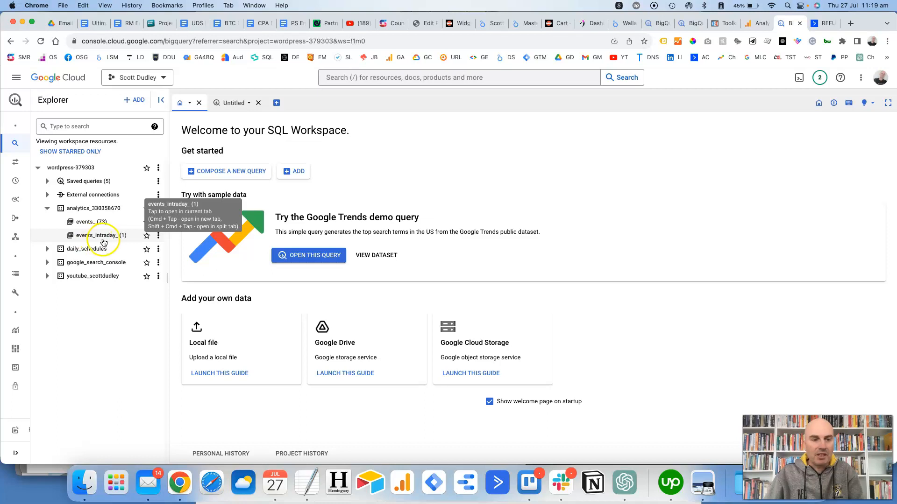
click(85, 227)
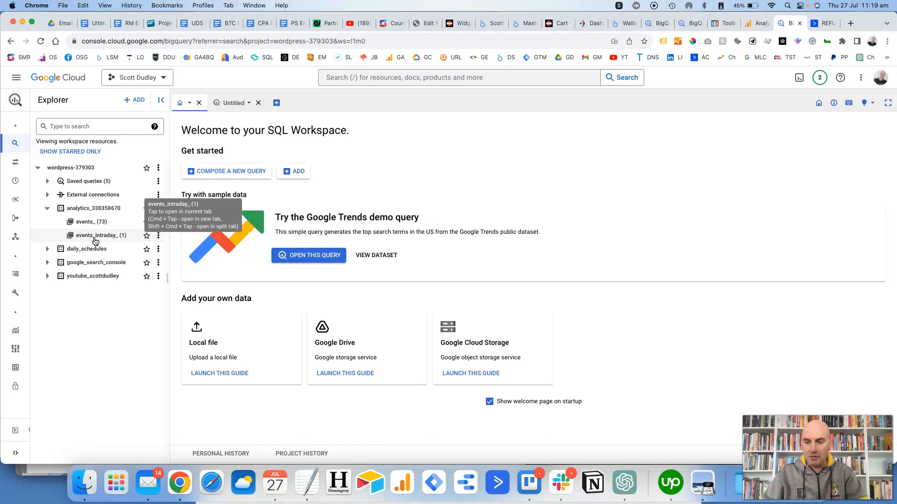
click(92, 235)
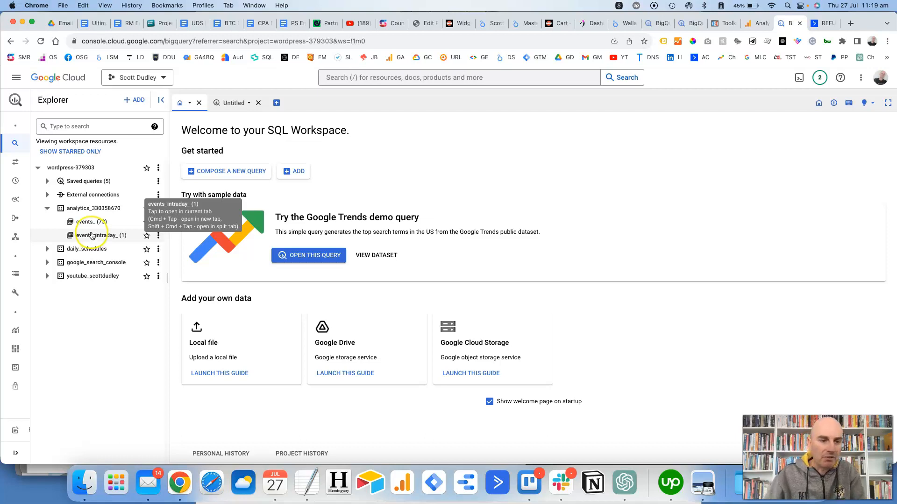
- Open the events_ table in the analytics dataset and browse the list of its available daily dates
click(89, 223)
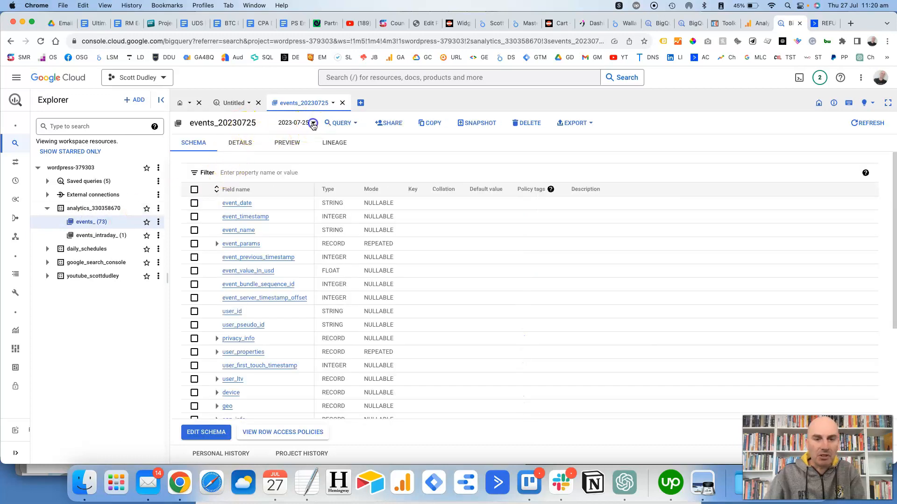
click(310, 123)
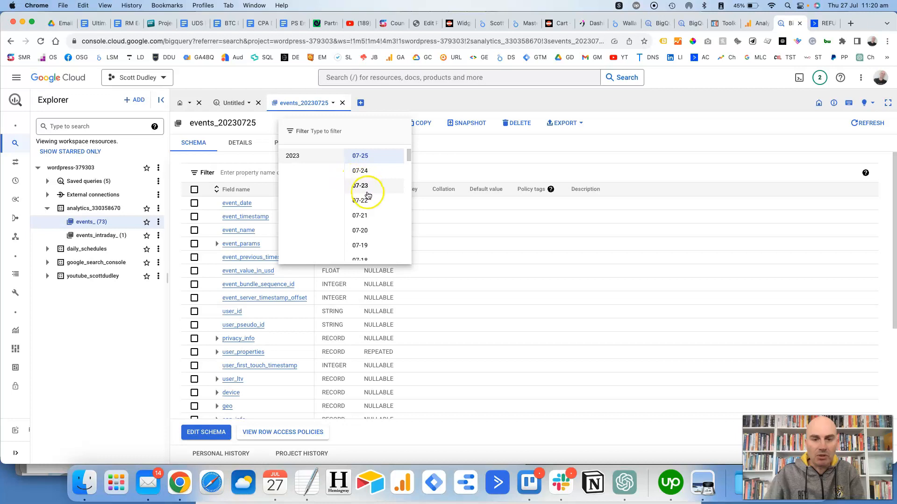
scroll(367, 193, down, 3)
scroll(368, 196, down, 8)
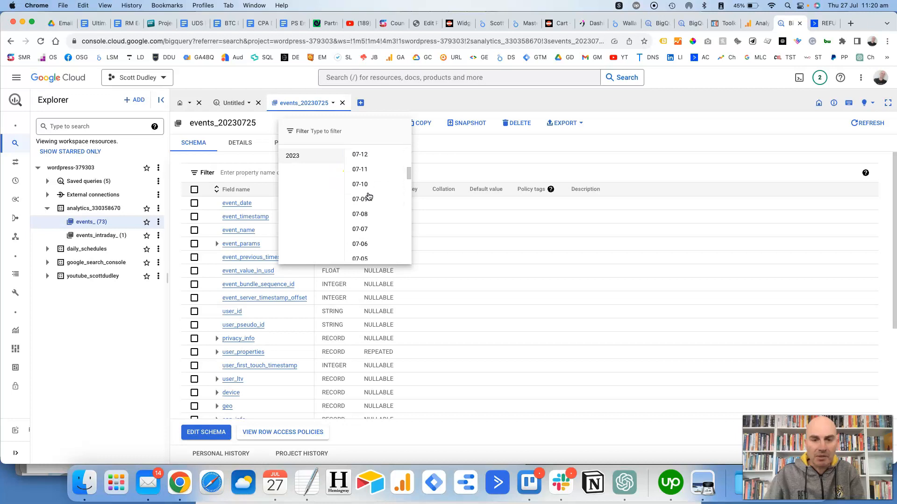
scroll(368, 196, down, 10)
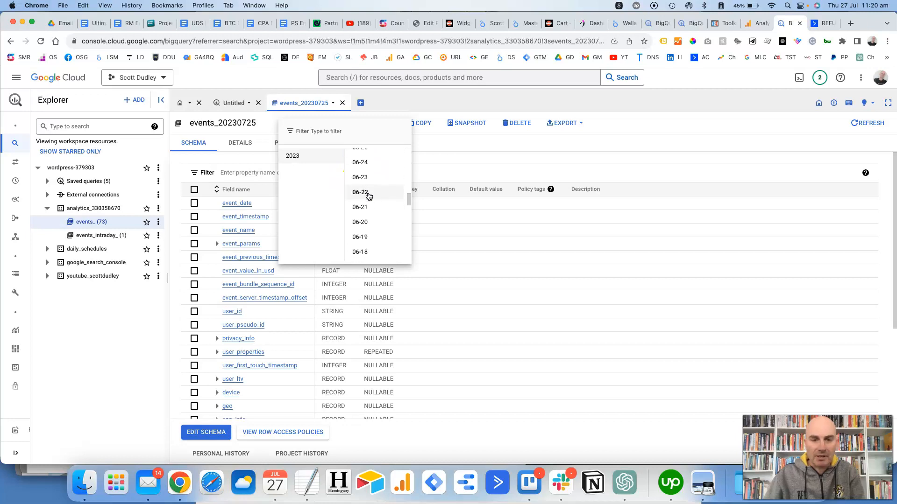
scroll(368, 196, up, 20)
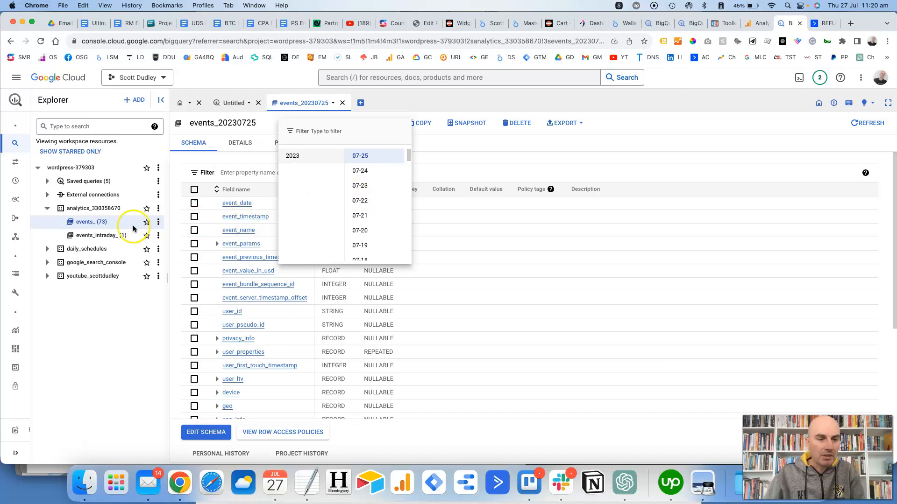
- Open the events_intraday_ table in the analytics dataset to examine its schema, and return to the events_ table
click(107, 237)
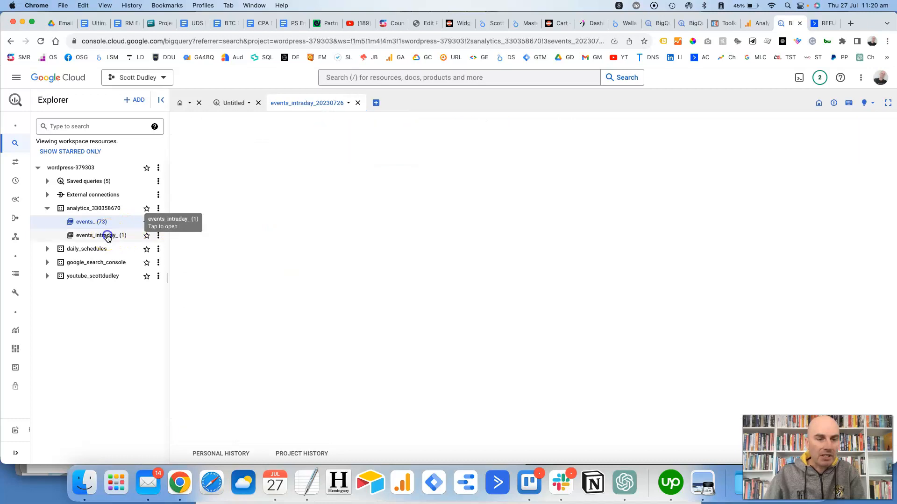
click(123, 241)
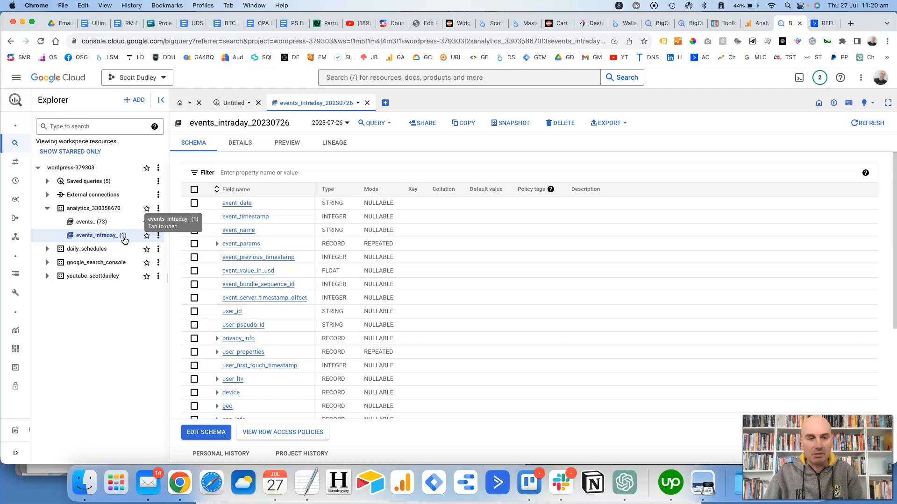
click(89, 226)
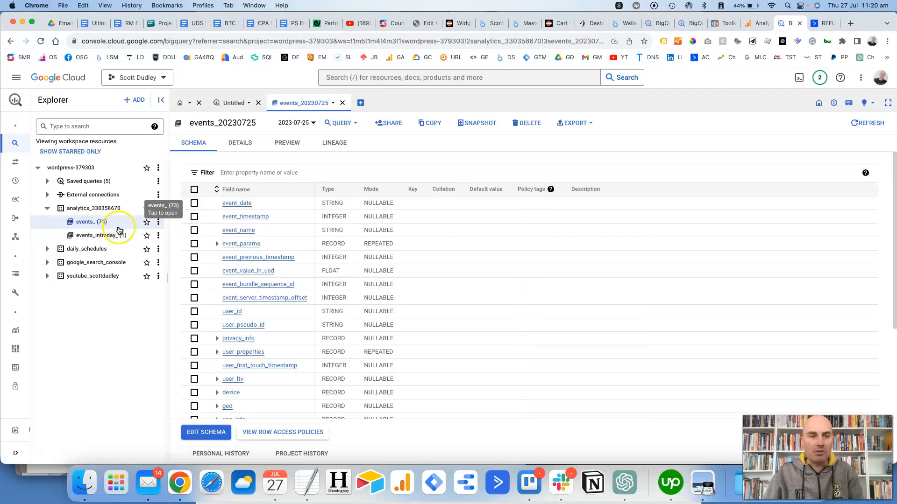
- Compare the Daily and Streaming export types in the Google Analytics link setup with the events tables in the BigQuery console
click(755, 23)
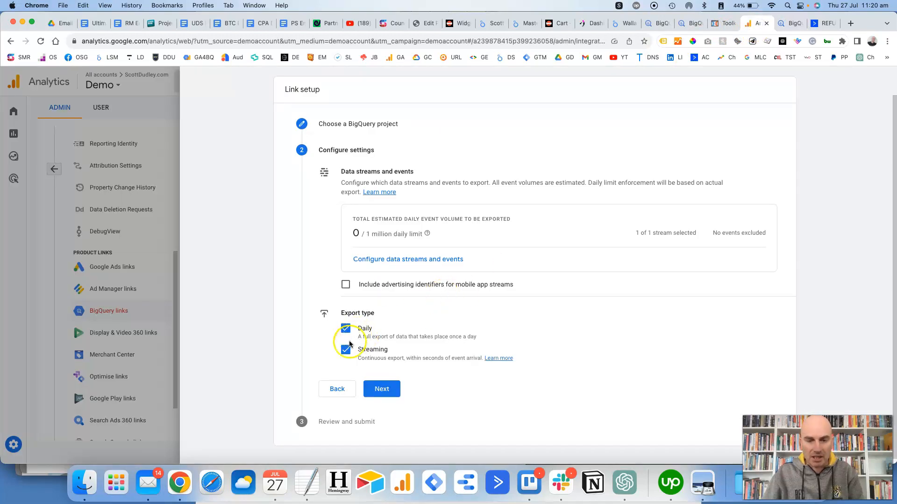
click(789, 23)
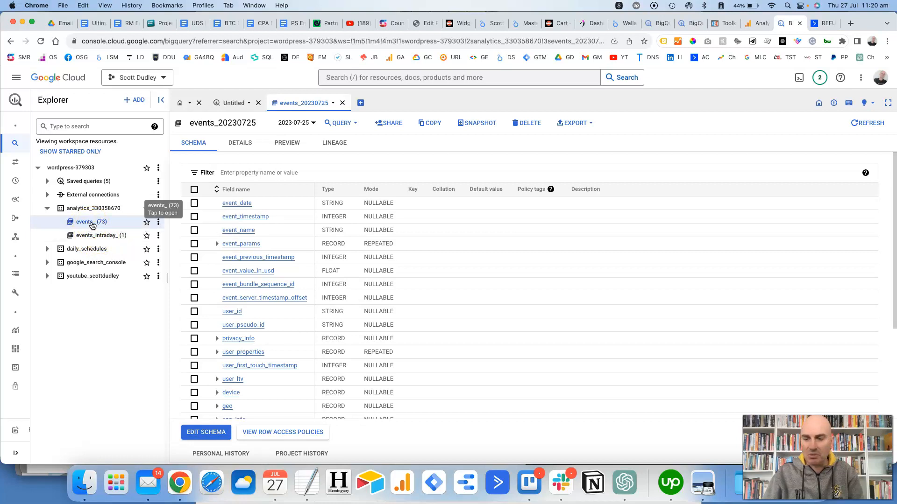
click(748, 29)
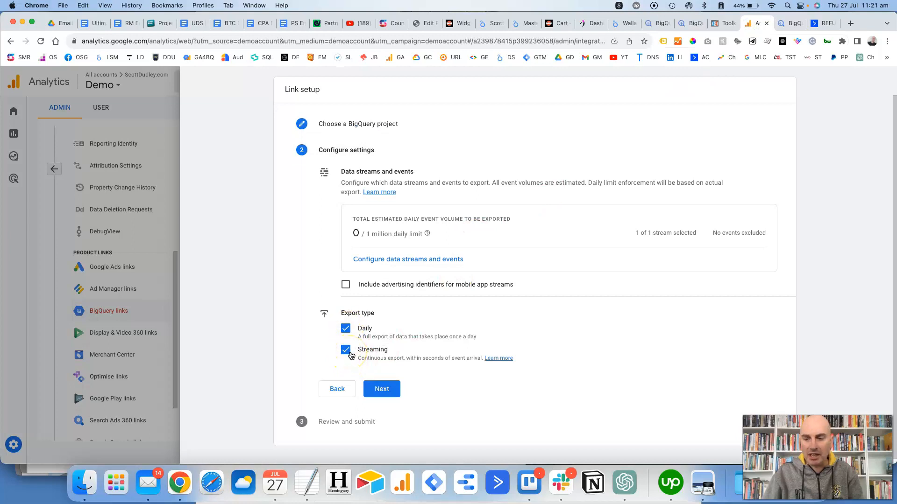
click(788, 24)
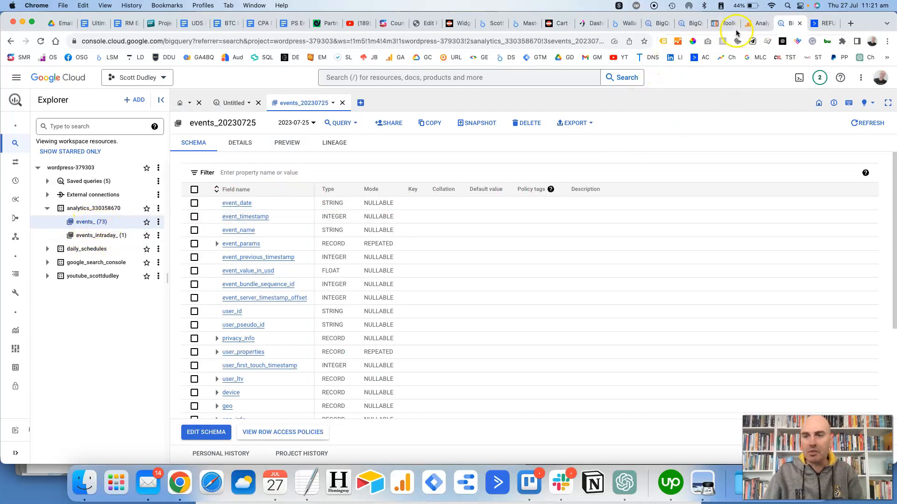
- Switch to the Google Analytics link setup, continue to Review and submit, and check the project, data location and export types
click(757, 23)
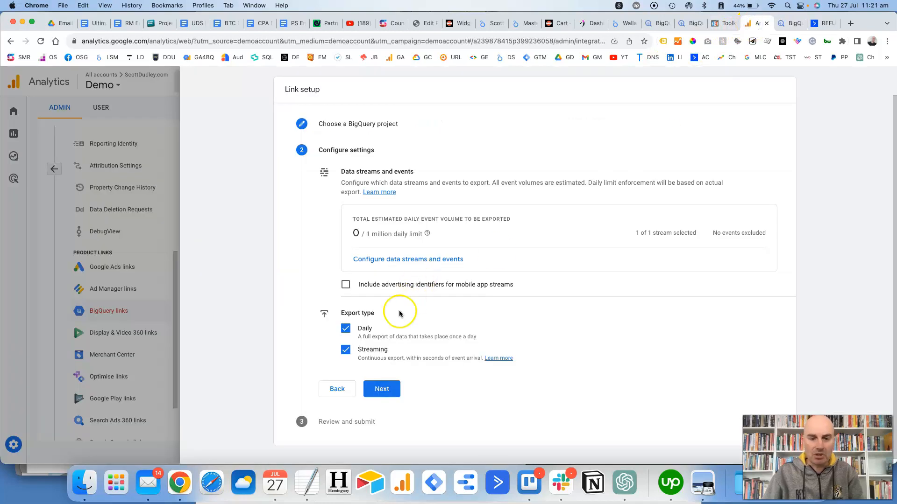
click(377, 390)
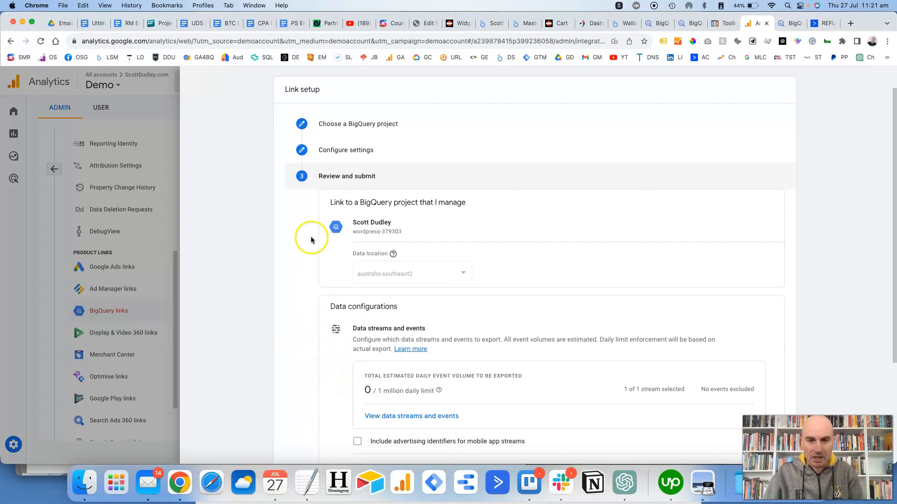
scroll(305, 240, down, 3)
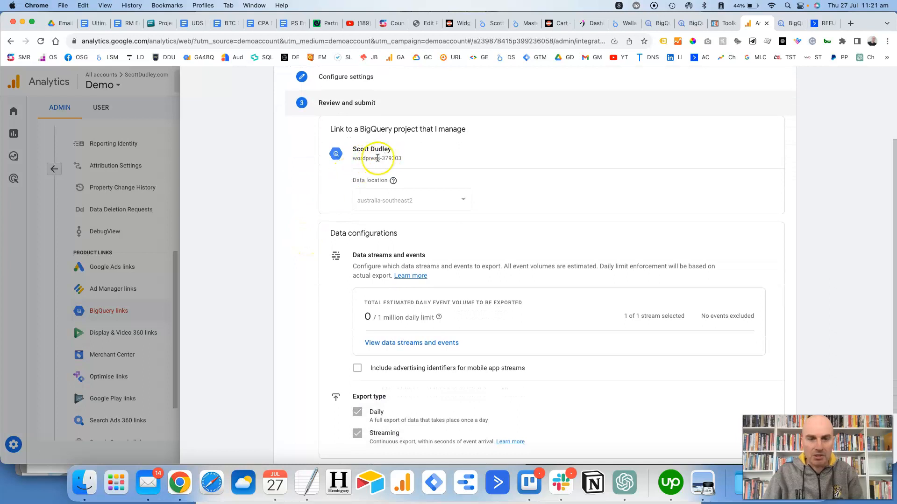
scroll(388, 165, down, 2)
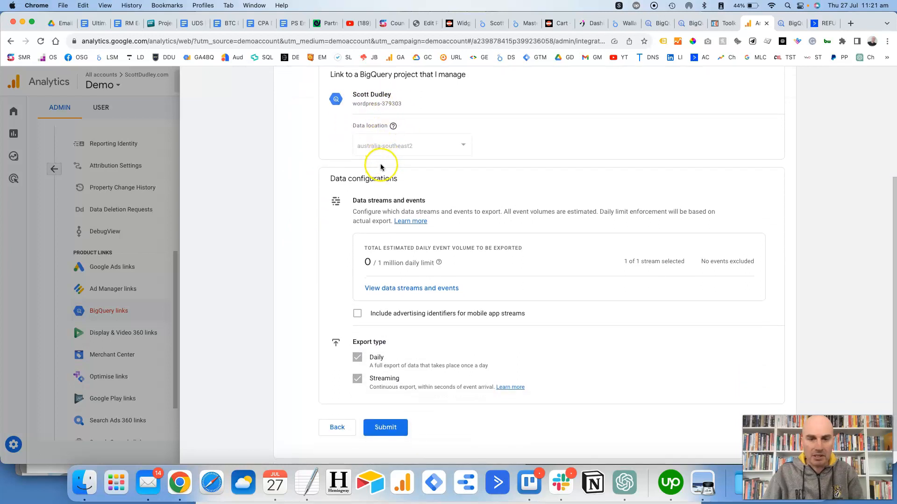
click(455, 148)
scroll(438, 151, down, 1)
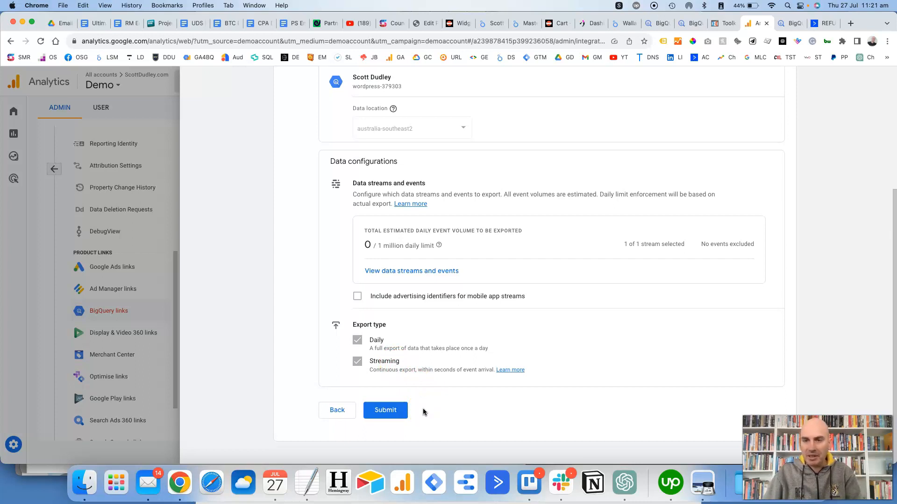
- Switch to the BigQuery console and revisit the events_ and events_intraday_ tables in the analytics dataset
click(791, 32)
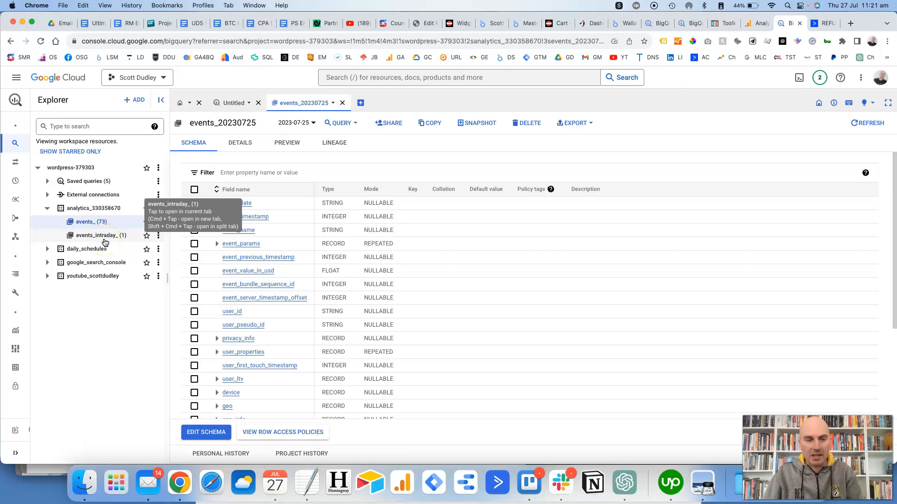
click(88, 226)
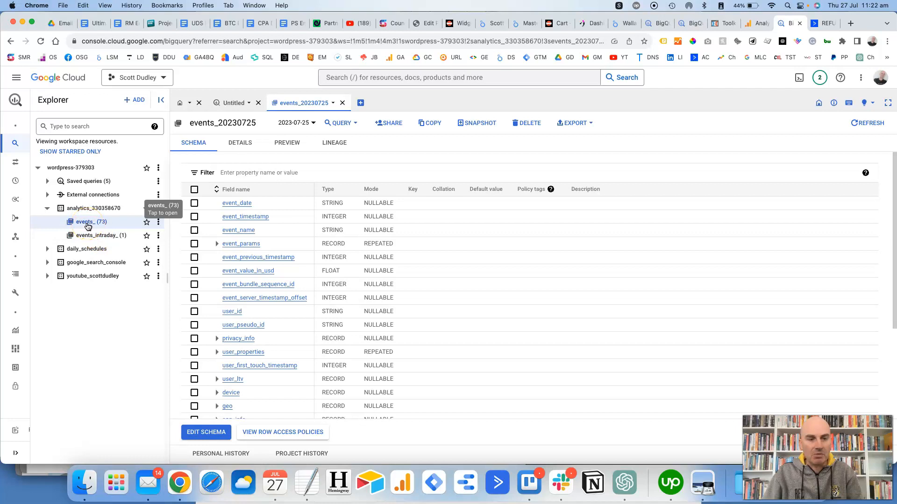
click(107, 240)
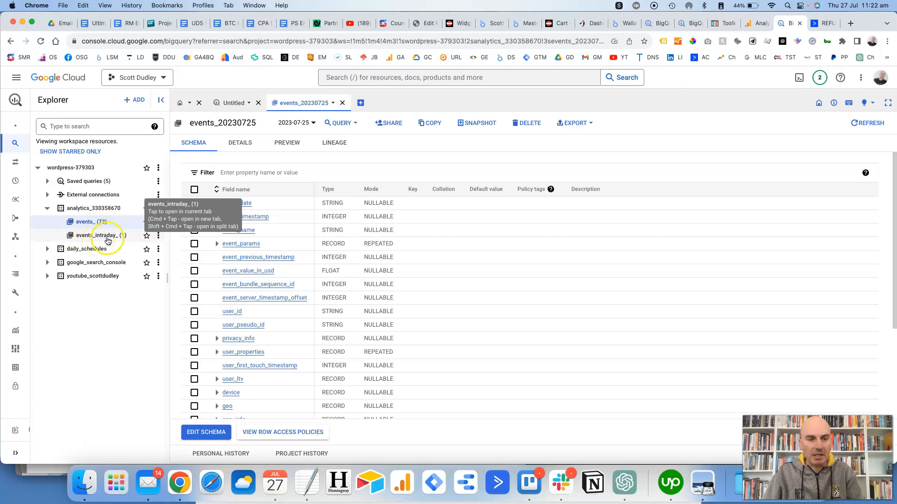